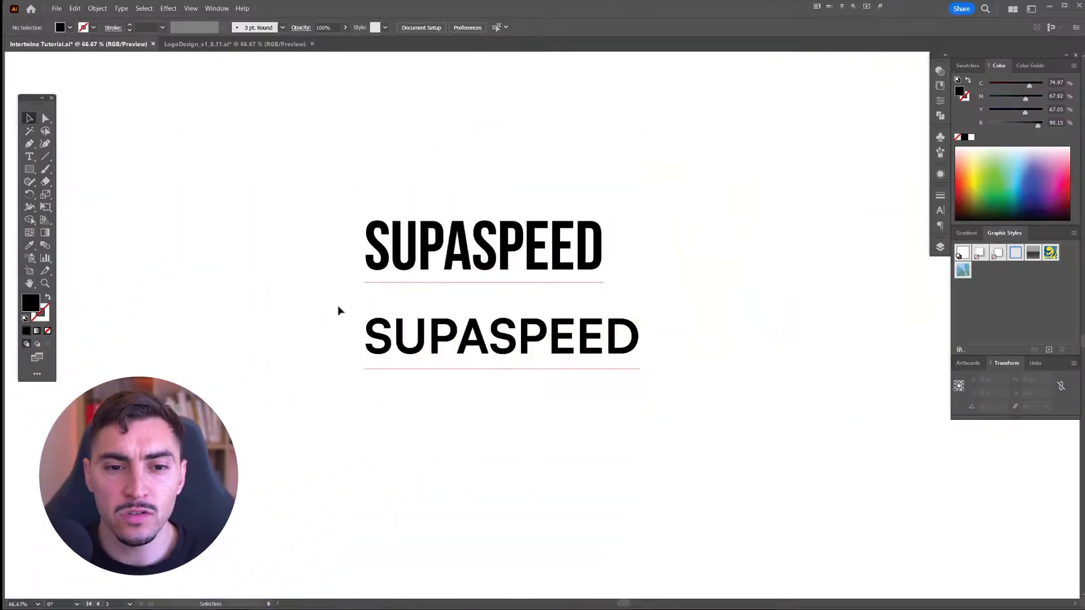
Step: Zoom the canvas to 100% to view both SUPASPEED text lines up close
{"action": "key", "text": "ctrl+1"}
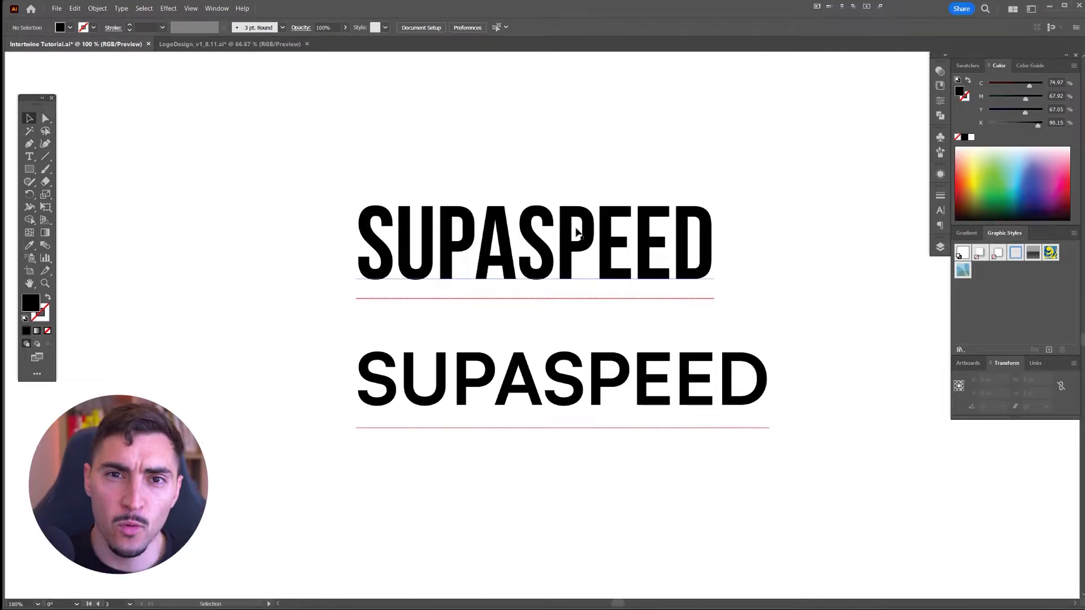
{"action": "left_click", "coordinate": [577, 231]}
{"action": "scroll", "coordinate": [576, 231], "scroll_direction": "right", "scroll_amount": 2}
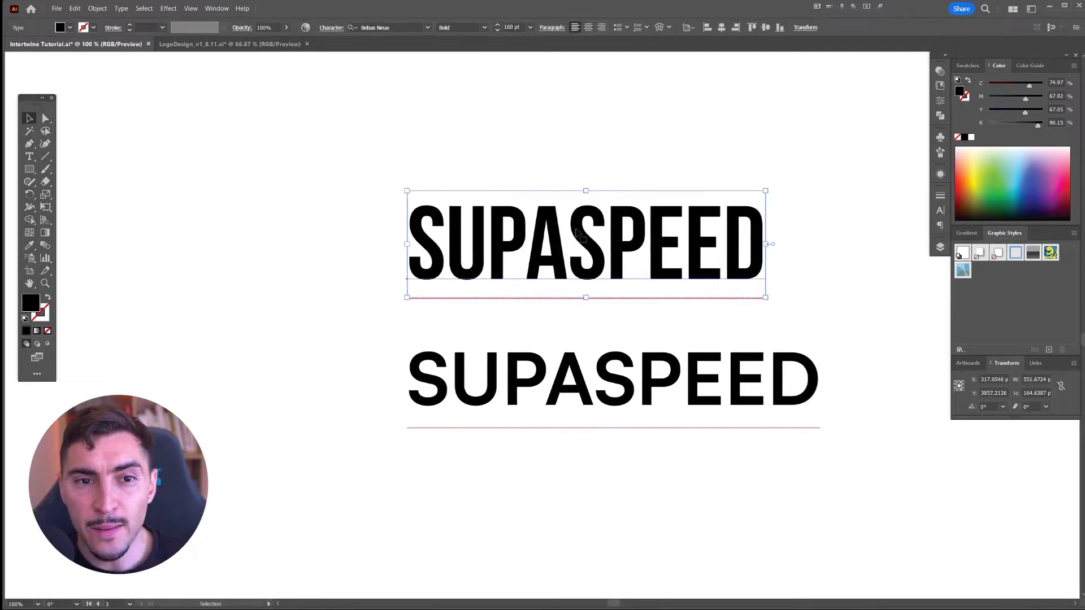
{"action": "left_click", "coordinate": [484, 28]}
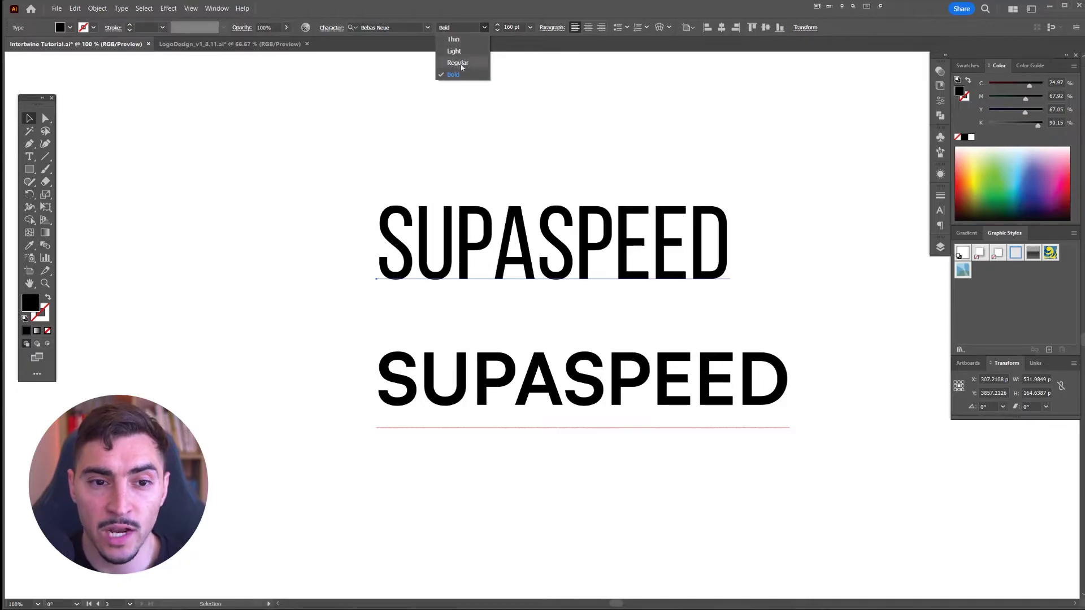
{"action": "left_click", "coordinate": [566, 106]}
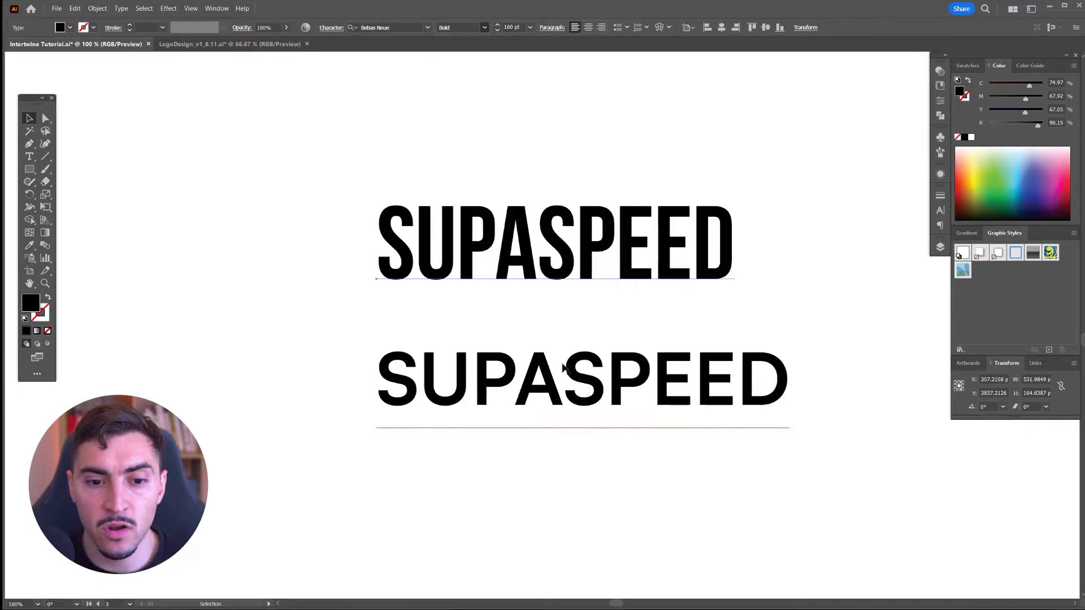
{"action": "scroll", "coordinate": [566, 370], "scroll_direction": "up", "scroll_amount": 2}
Step: Change the wide lower SUPASPEED line's Satoshi font style to Black Italic
{"action": "left_click", "coordinate": [551, 360]}
{"action": "scroll", "coordinate": [544, 363], "scroll_direction": "up", "scroll_amount": 2}
{"action": "scroll", "coordinate": [543, 363], "scroll_direction": "right", "scroll_amount": 1}
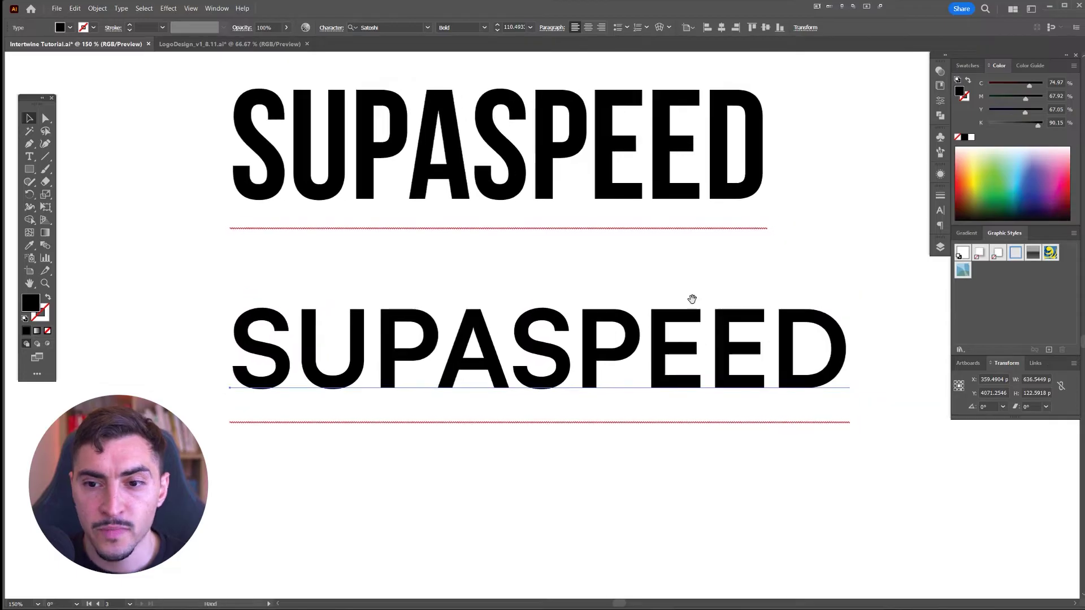
{"action": "left_click", "coordinate": [483, 27]}
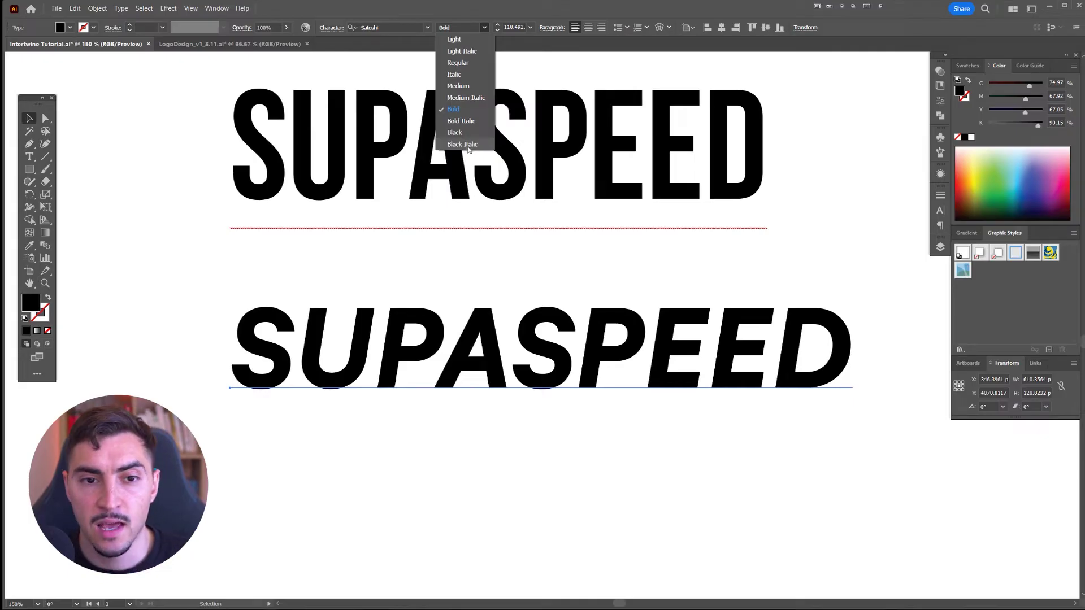
{"action": "left_click", "coordinate": [468, 144]}
{"action": "scroll", "coordinate": [657, 313], "scroll_direction": "down", "scroll_amount": 2}
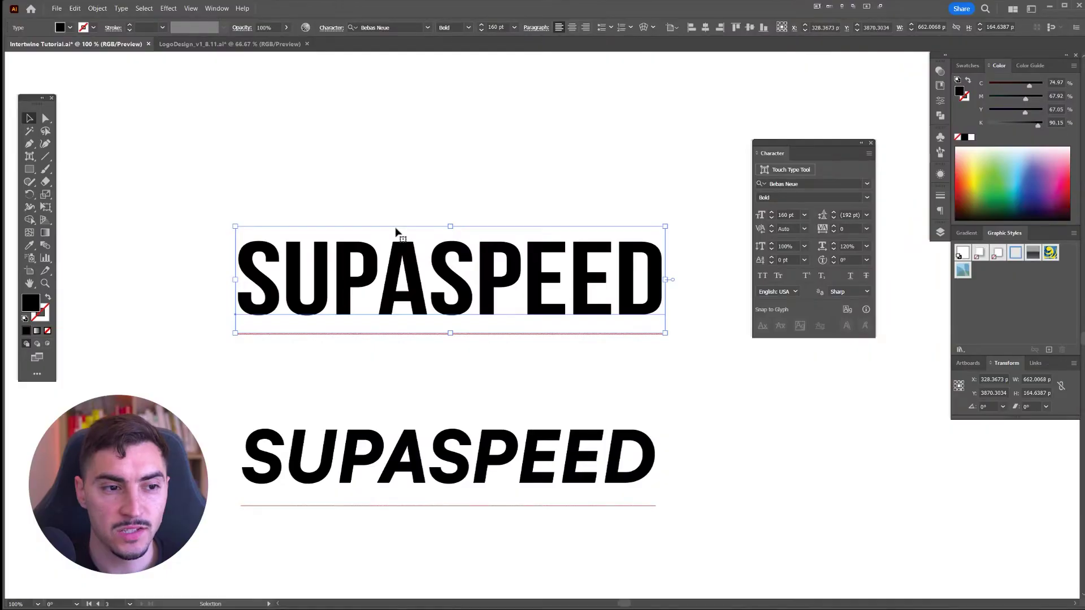
Step: Switch to the Scale Tool and show its flyout with the Shear and Reshape tools
{"action": "key", "text": "s"}
{"action": "right_click", "coordinate": [48, 198]}
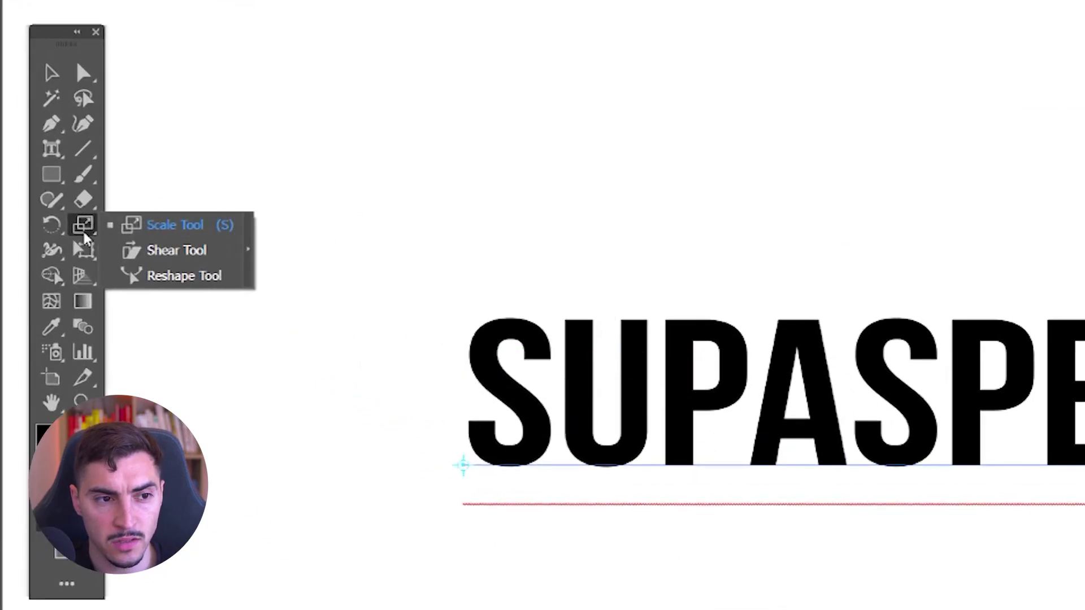
Step: Shear the Bebas Neue SUPASPEED into an italic slant and drag it just above the Satoshi line
{"action": "left_click", "coordinate": [161, 253]}
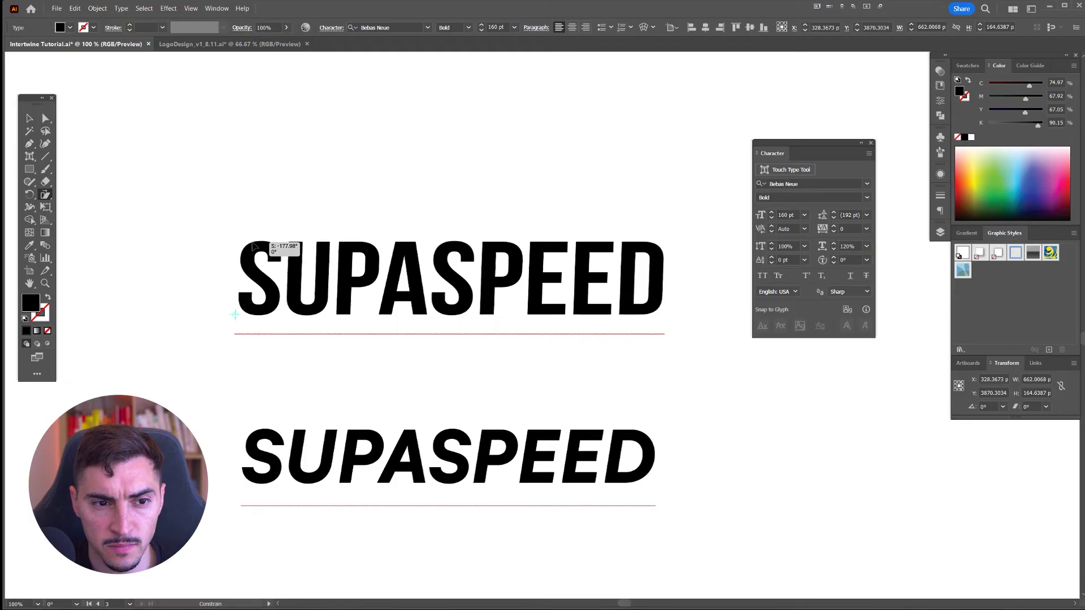
{"action": "mouse_move", "coordinate": [279, 242]}
{"action": "left_mouse_down"}
{"action": "mouse_move", "coordinate": [292, 216]}
{"action": "mouse_move", "coordinate": [252, 244]}
{"action": "mouse_move", "coordinate": [272, 244]}
{"action": "left_mouse_up"}
{"action": "key", "text": "v"}
{"action": "left_click", "coordinate": [443, 184]}
{"action": "scroll", "coordinate": [443, 184], "scroll_direction": "down", "scroll_amount": 2}
{"action": "left_click_drag", "start_coordinate": [467, 217], "coordinate": [470, 254]}
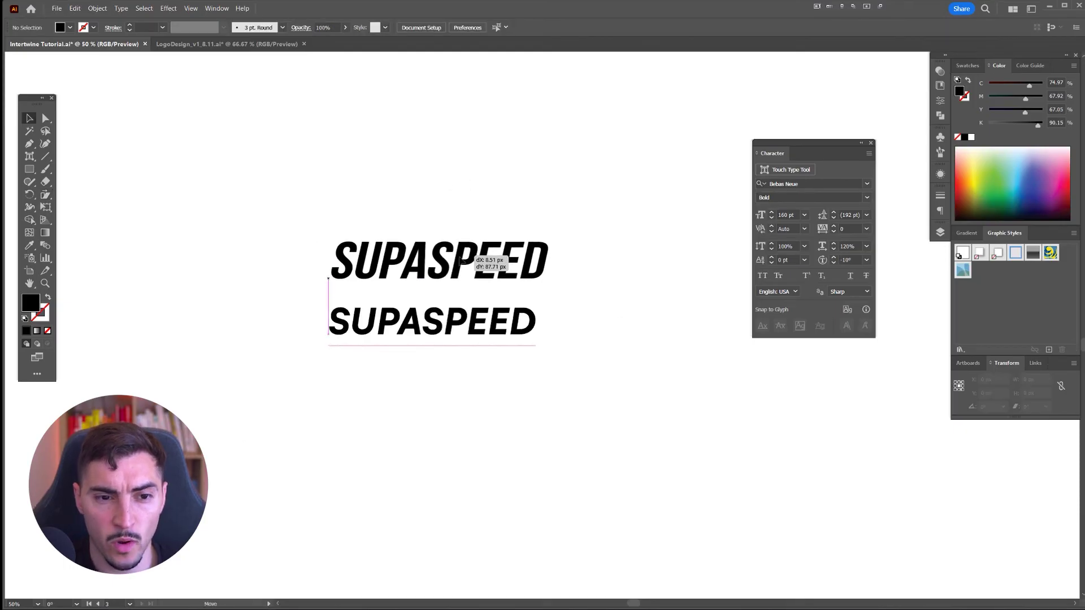
{"action": "scroll", "coordinate": [427, 310], "scroll_direction": "up", "scroll_amount": 3}
{"action": "scroll", "coordinate": [470, 309], "scroll_direction": "down", "scroll_amount": 2}
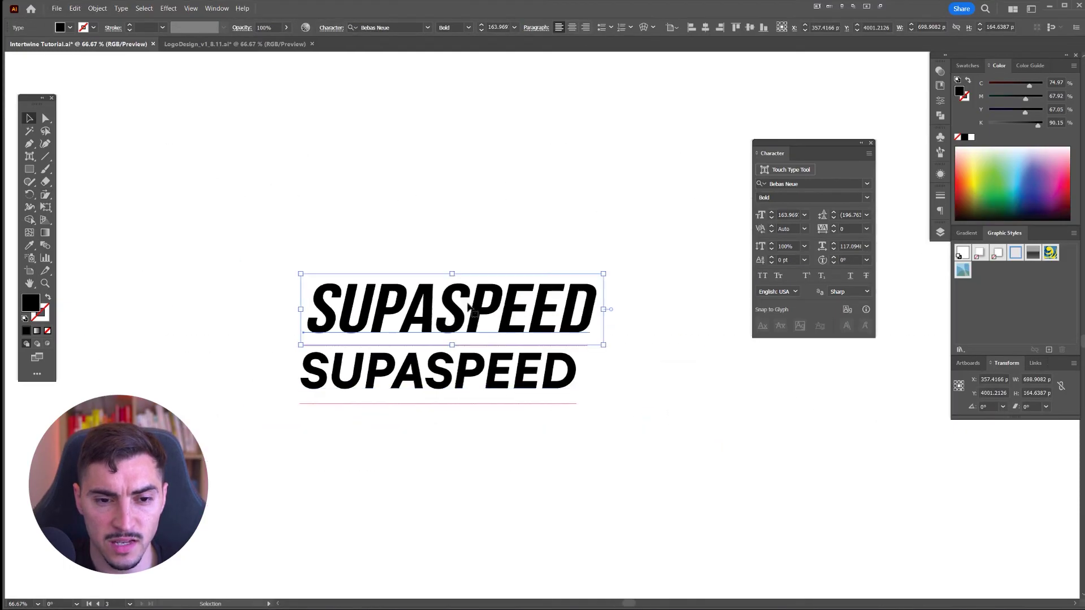